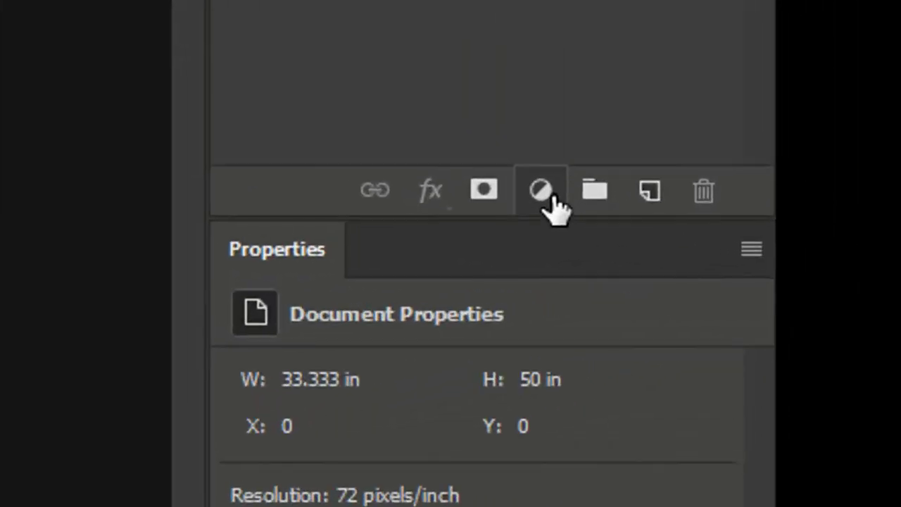
# Add a Hue/Saturation adjustment layer above the Background of Sample-1.jpg.
pyautogui.click(553, 201)
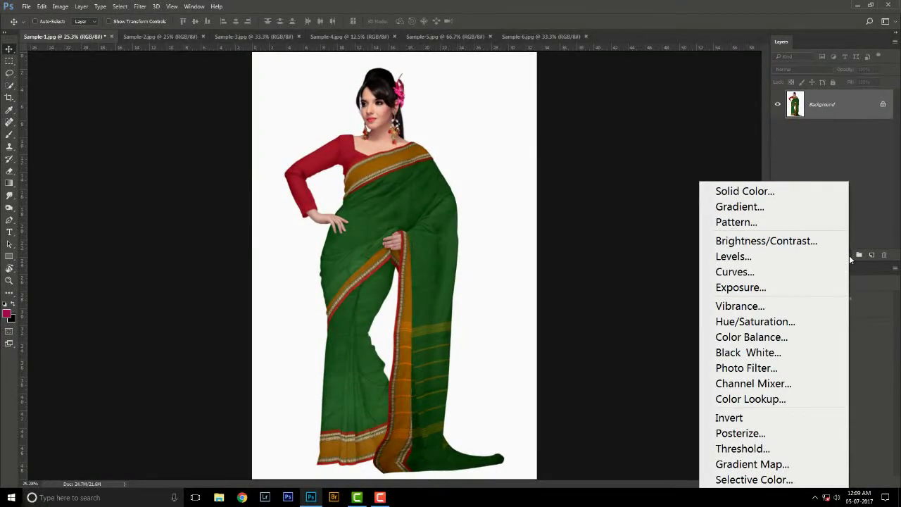
pyautogui.click(809, 328)
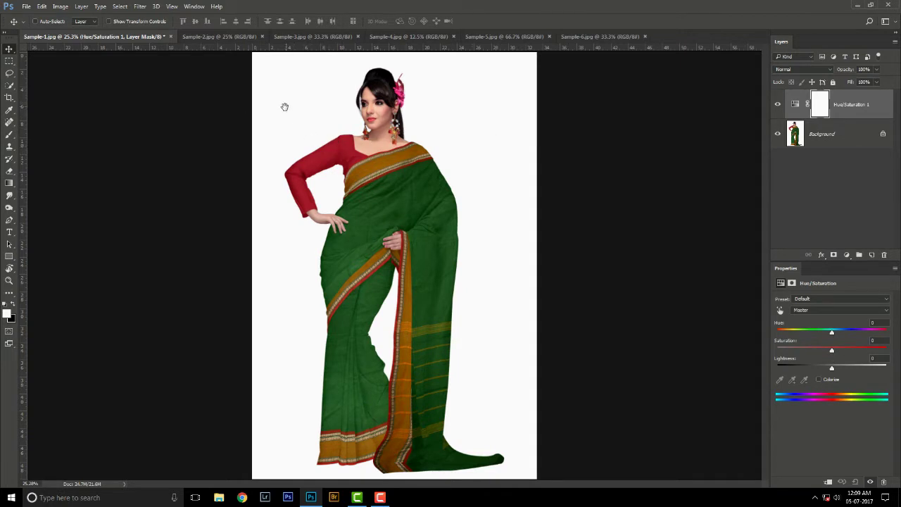
# Zoom on the woman's upper body, keep the Default preset, and open the Master range list.
pyautogui.moveTo(259, 90); pyautogui.dragTo(563, 197)
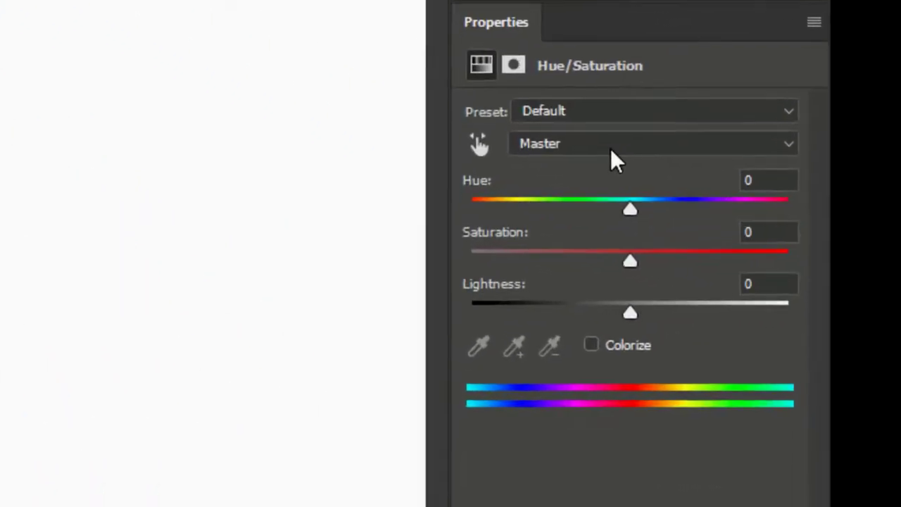
pyautogui.click(582, 125)
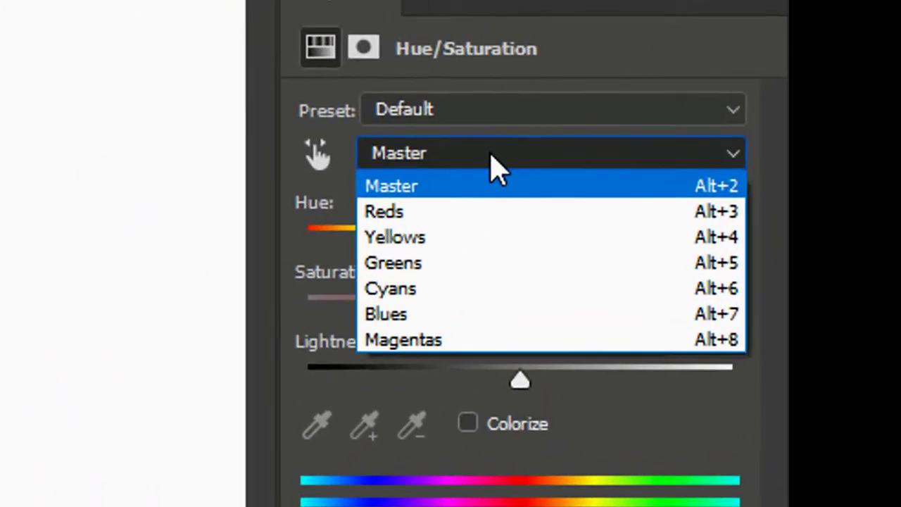
pyautogui.click(585, 127)
pyautogui.click(483, 111)
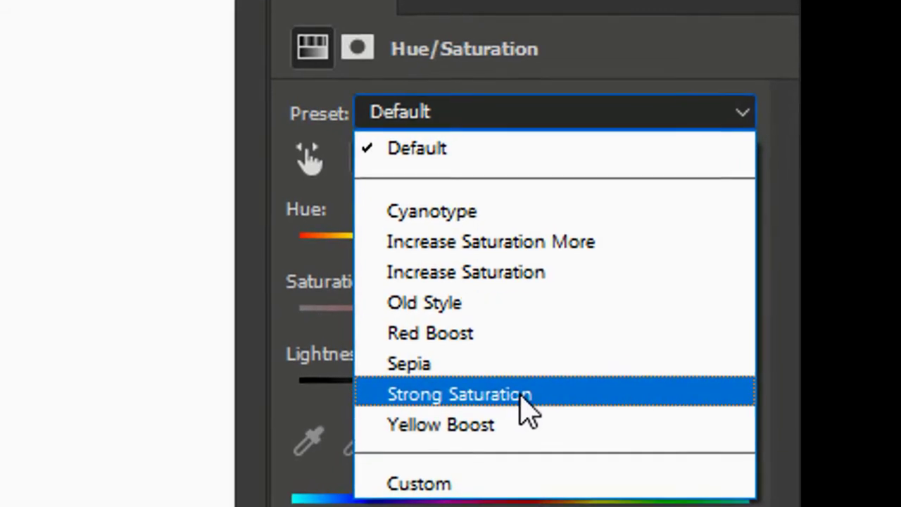
pyautogui.click(304, 117)
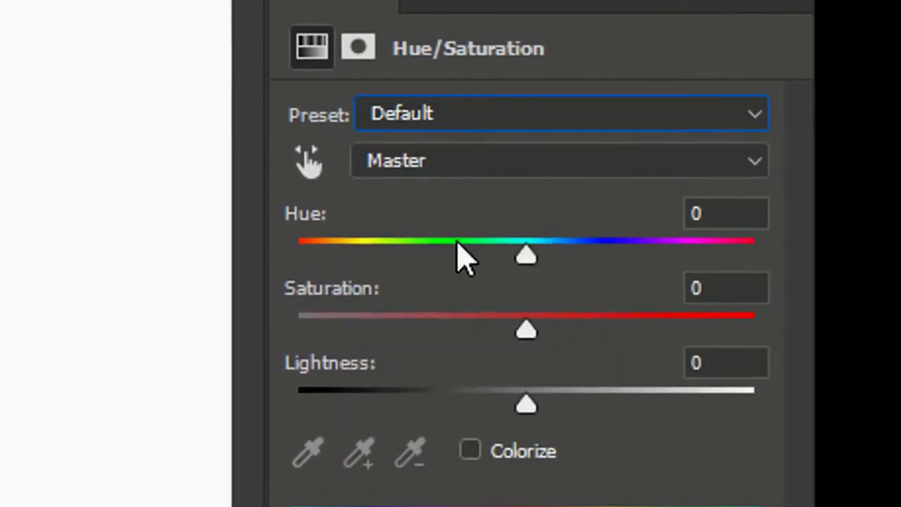
pyautogui.click(456, 166)
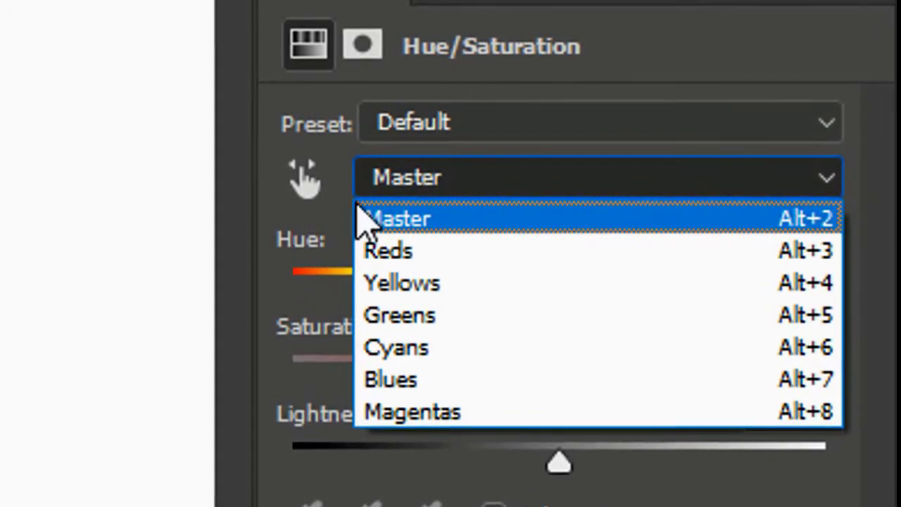
# Target the Reds and raise their saturation to +37.
pyautogui.click(392, 256)
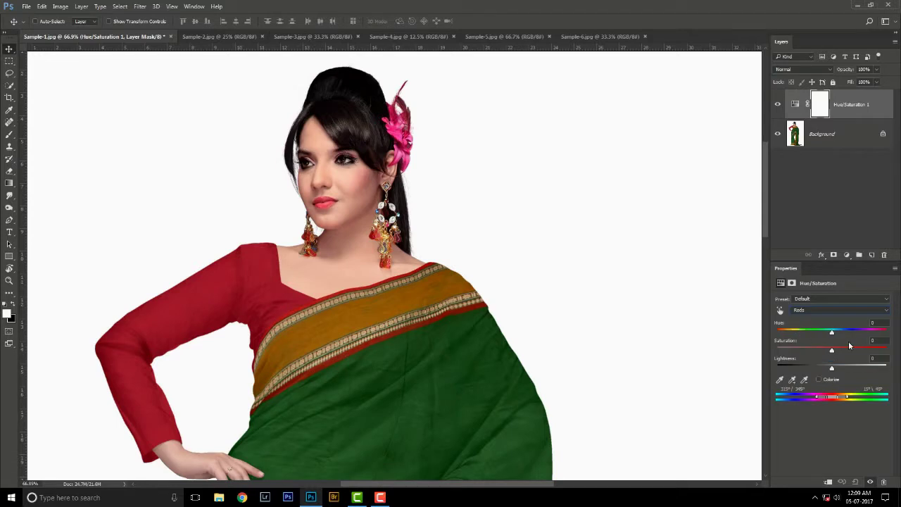
pyautogui.moveTo(833, 349); pyautogui.dragTo(855, 352)
pyautogui.moveTo(853, 352); pyautogui.dragTo(852, 351)
pyautogui.scroll(-1, 597, 221)
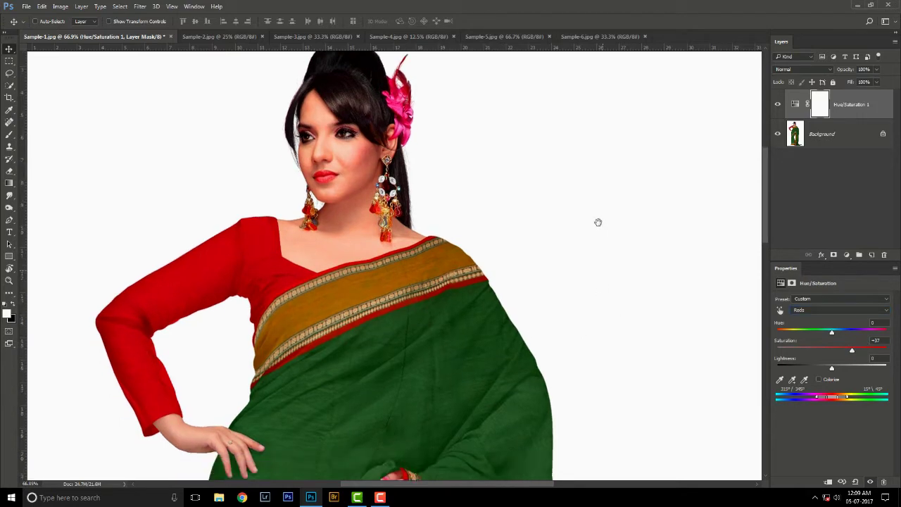
pyautogui.scroll(-2, 419, 290)
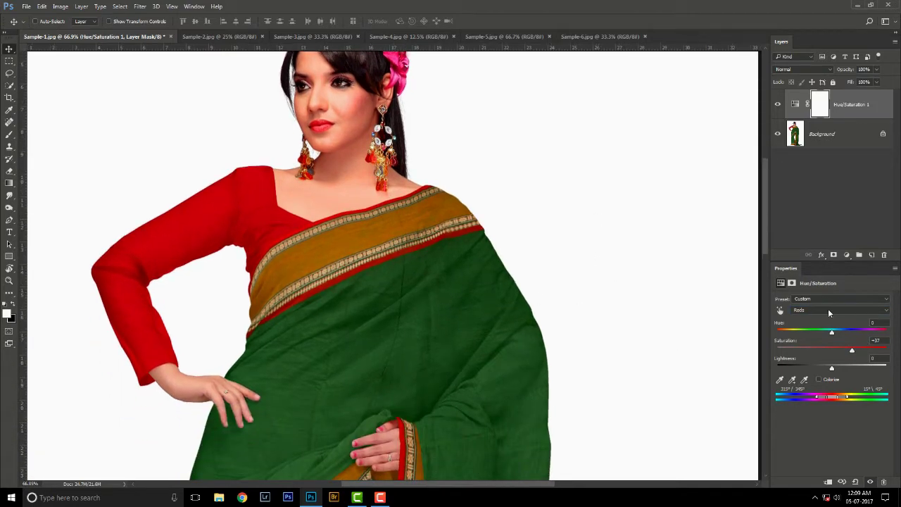
# Target the Greens and raise their saturation to +65 for a vivid saree.
pyautogui.click(828, 310)
pyautogui.click(820, 345)
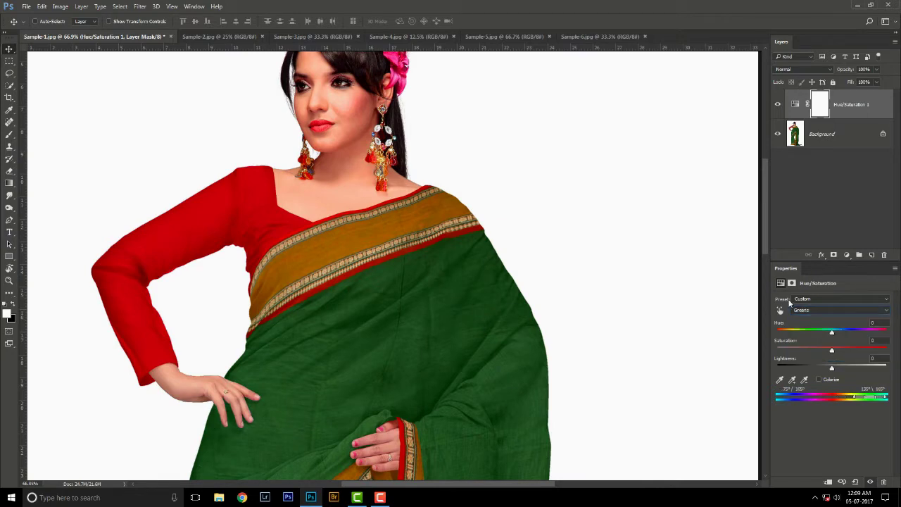
pyautogui.moveTo(617, 397); pyautogui.dragTo(604, 288)
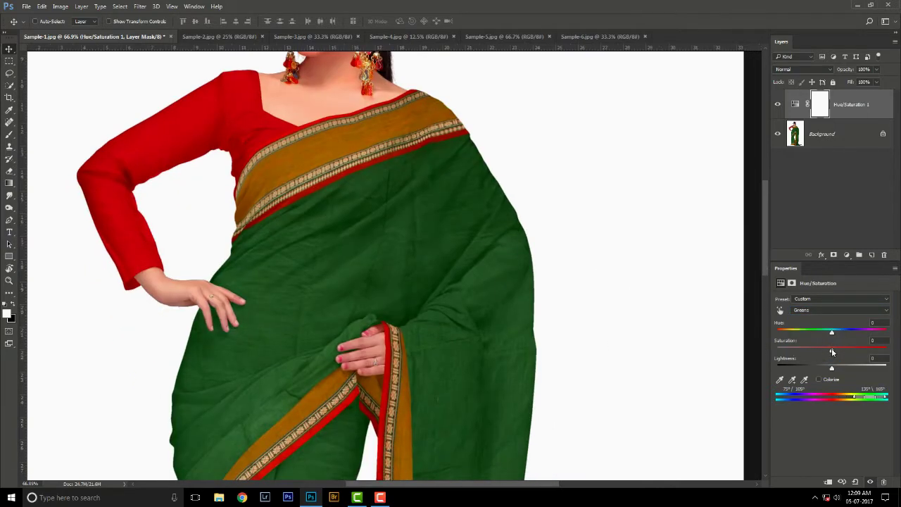
pyautogui.moveTo(864, 351); pyautogui.dragTo(864, 354)
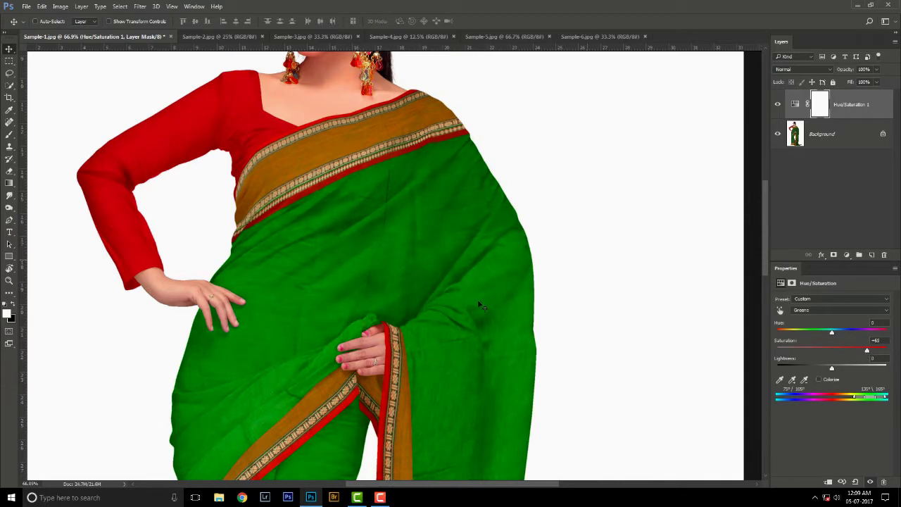
pyautogui.moveTo(367, 133); pyautogui.dragTo(399, 280)
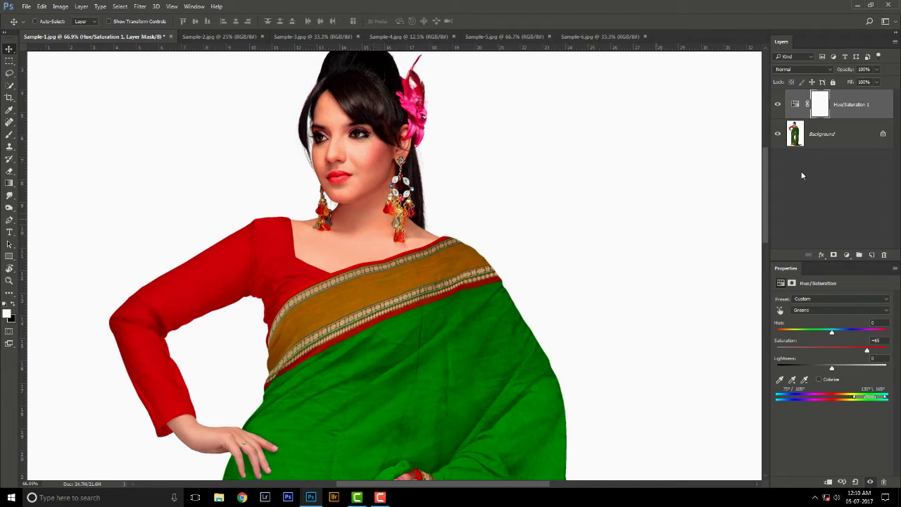
# Mask the layer with an inverted Skin Tones colour range (Fuzziness 200) to exclude the woman's skin.
pyautogui.click(822, 104)
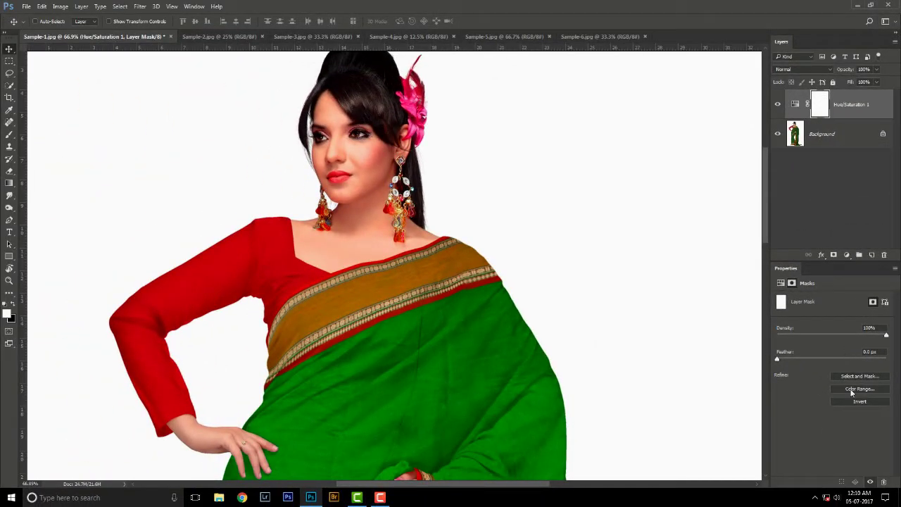
pyautogui.click(853, 390)
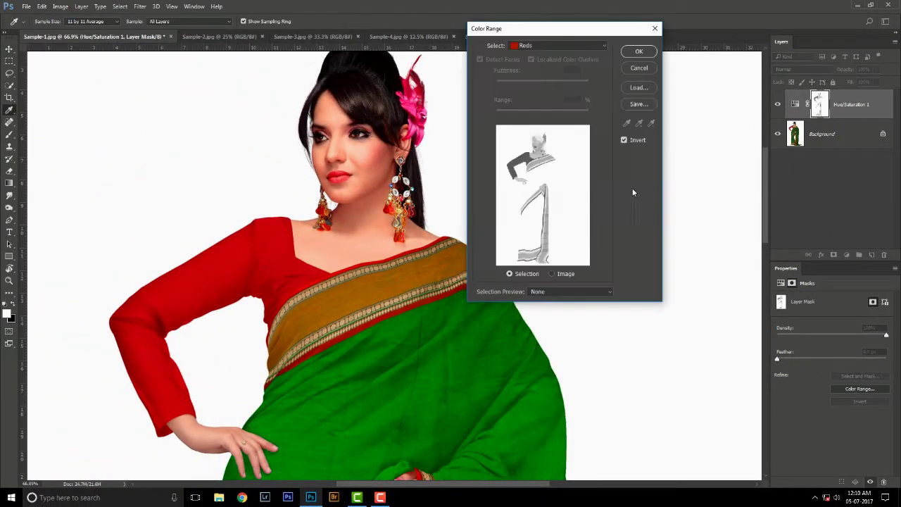
pyautogui.click(543, 45)
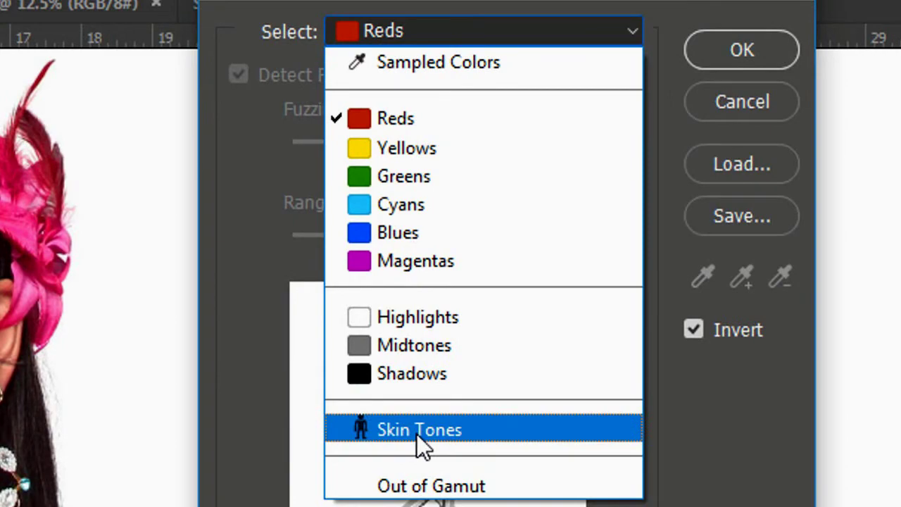
pyautogui.click(416, 434)
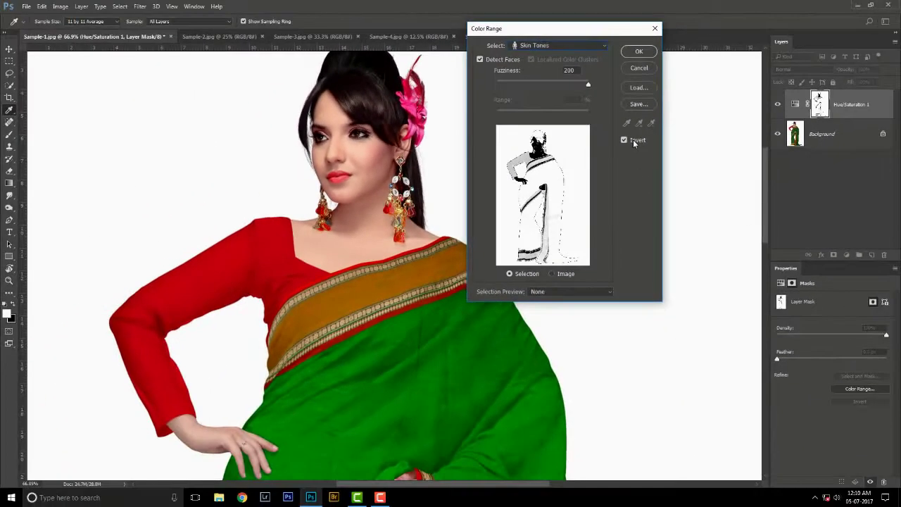
pyautogui.click(633, 140)
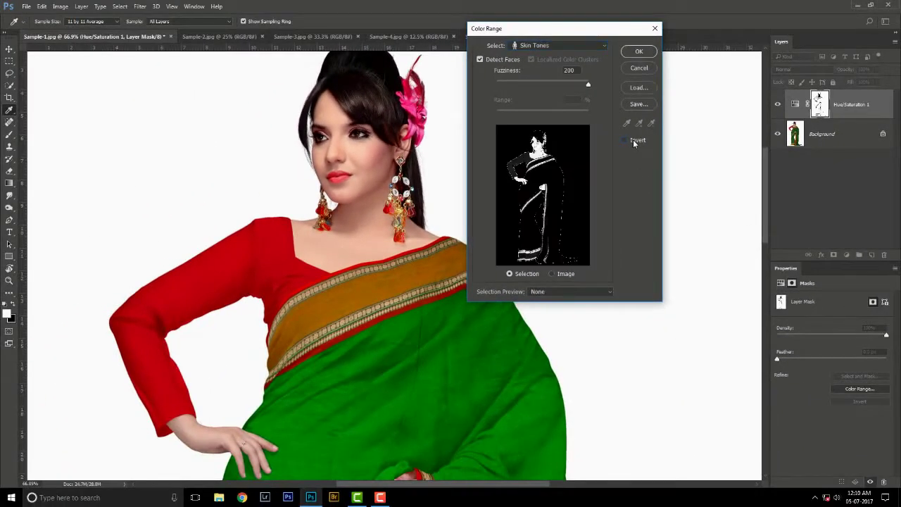
pyautogui.click(633, 141)
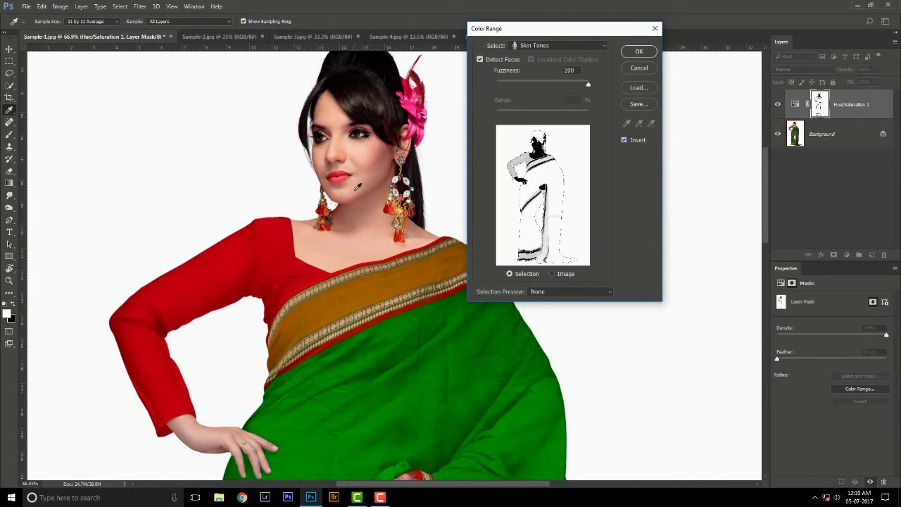
pyautogui.click(639, 52)
pyautogui.click(777, 104)
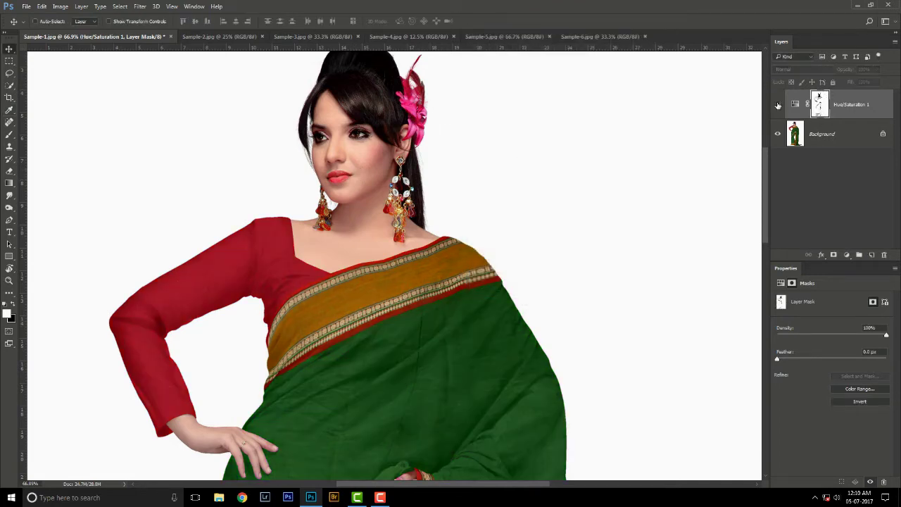
pyautogui.click(778, 104)
pyautogui.click(778, 104)
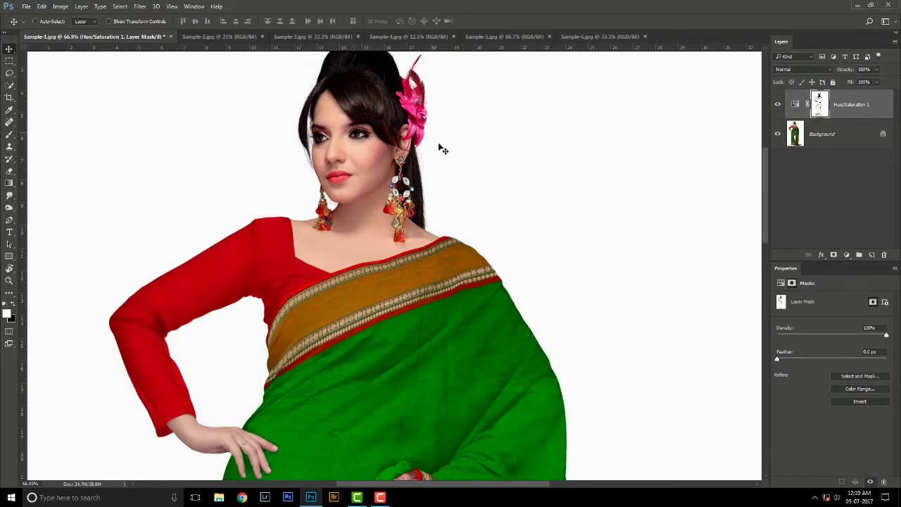
pyautogui.scroll(-1, 499, 329)
pyautogui.scroll(-5, 474, 187)
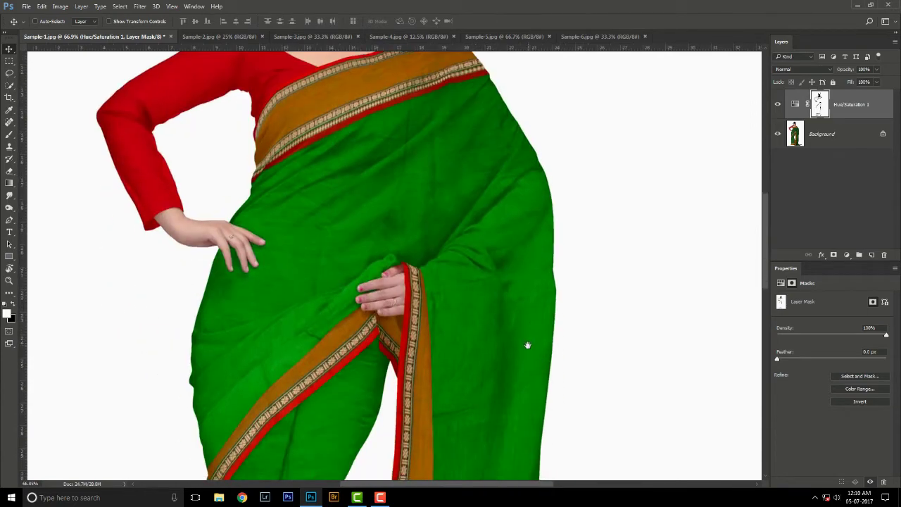
pyautogui.scroll(-5, 527, 345)
pyautogui.scroll(-6, 503, 354)
pyautogui.scroll(-4, 490, 205)
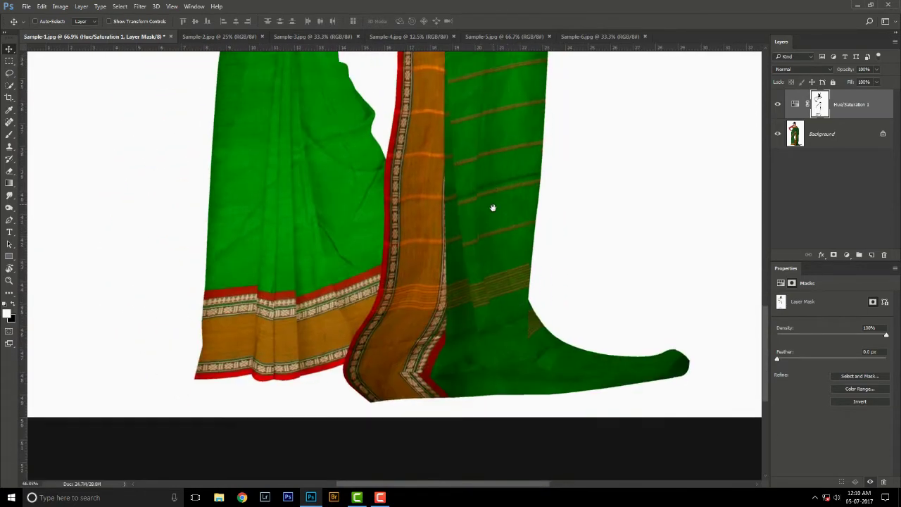
pyautogui.scroll(13, 456, 205)
pyautogui.scroll(5, 456, 205)
pyautogui.scroll(4, 418, 174)
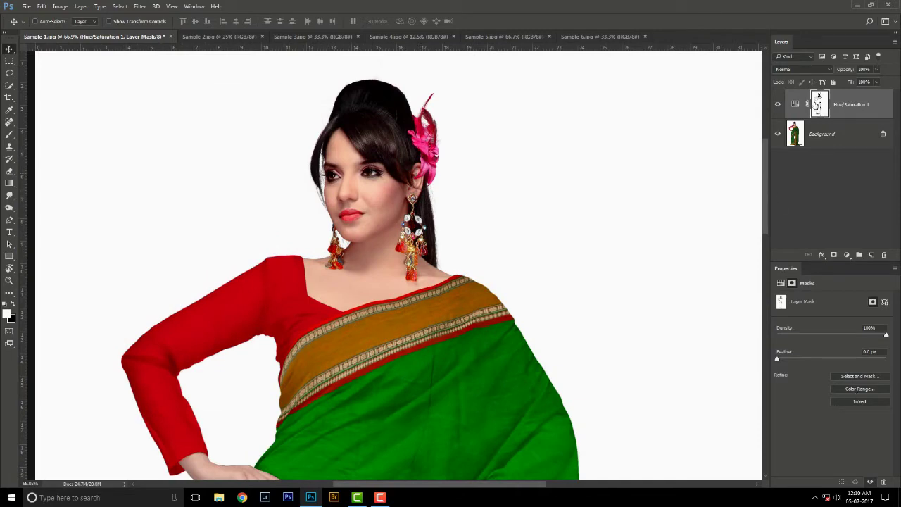
pyautogui.hotkey('ctrl', '0')
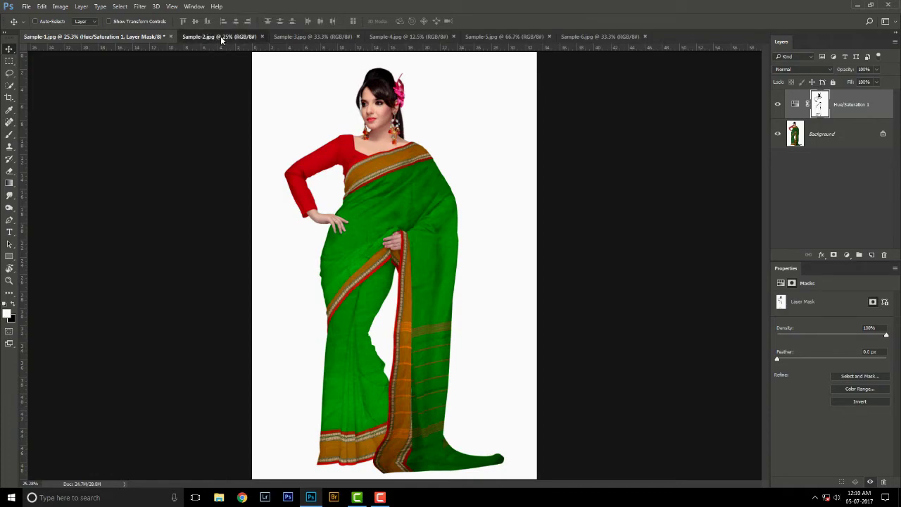
# Give Sample-2.jpg a Hue/Saturation layer with the Strong Saturation preset.
pyautogui.click(221, 37)
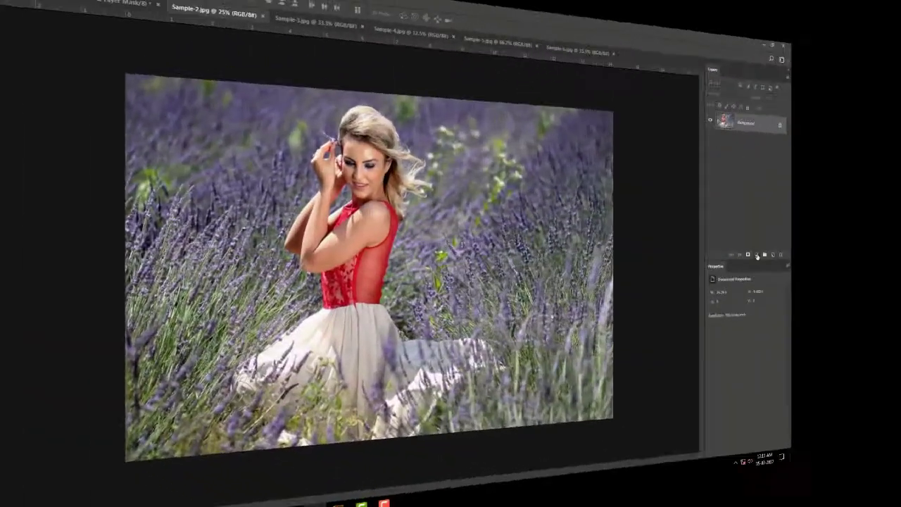
pyautogui.click(846, 254)
pyautogui.click(748, 319)
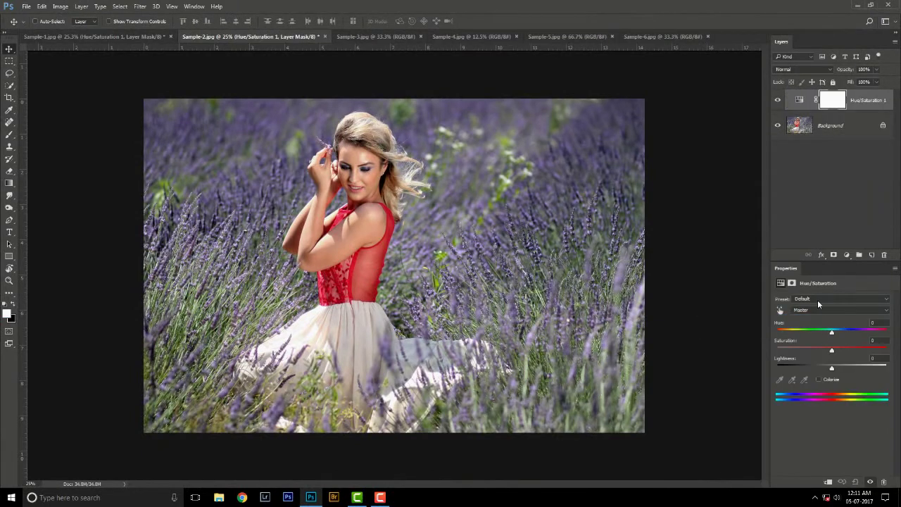
pyautogui.click(817, 298)
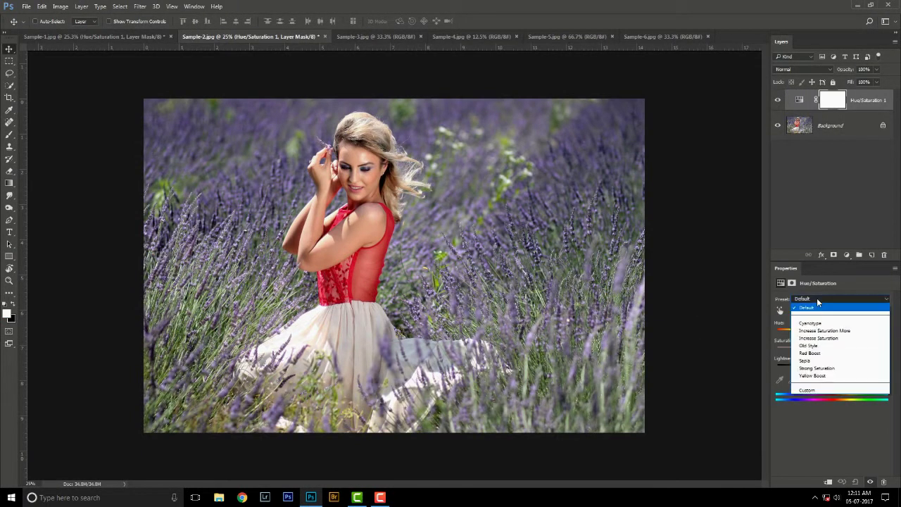
pyautogui.click(822, 368)
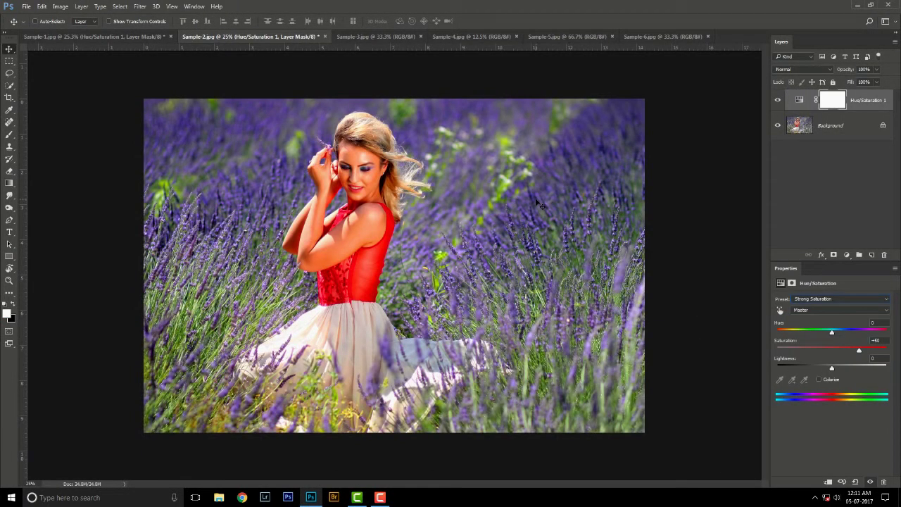
# Mask Sample-2's adjustment with an inverted Skin Tones colour range, then toggle it to compare.
pyautogui.click(836, 104)
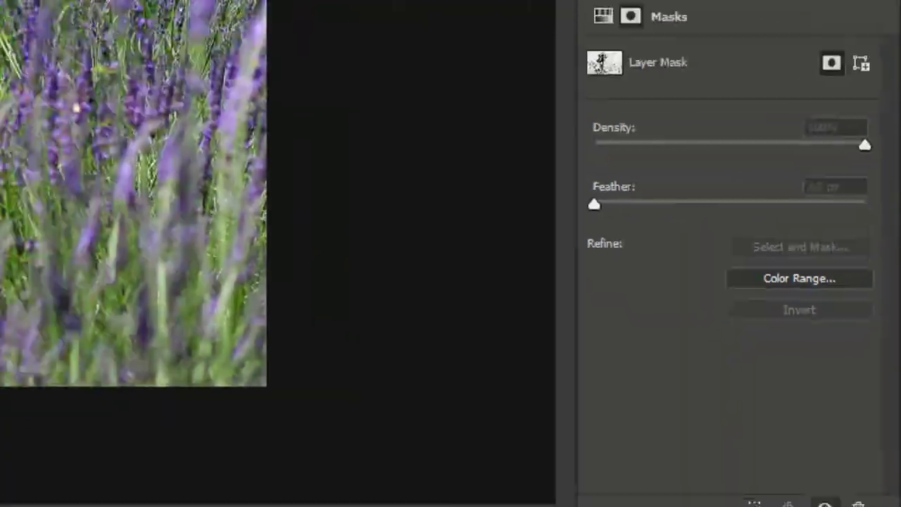
pyautogui.click(859, 388)
pyautogui.click(560, 45)
pyautogui.click(541, 174)
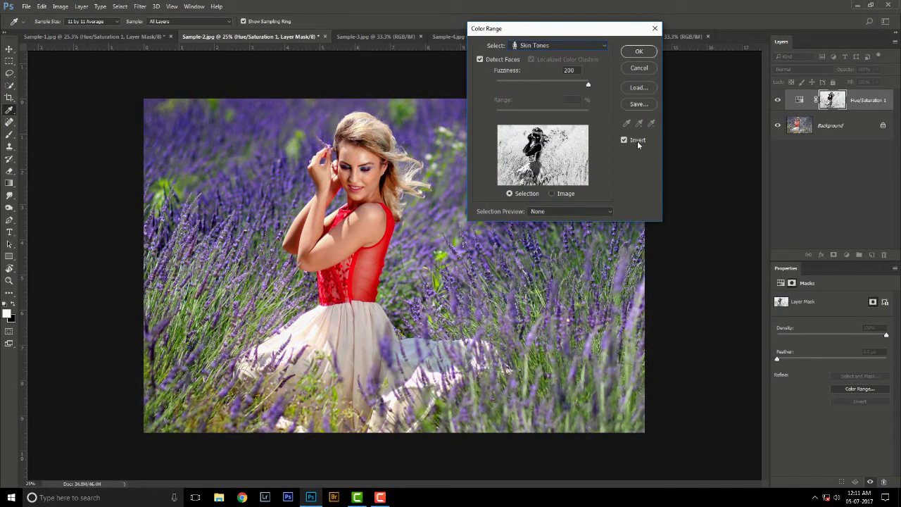
pyautogui.click(639, 52)
pyautogui.click(779, 100)
pyautogui.click(778, 100)
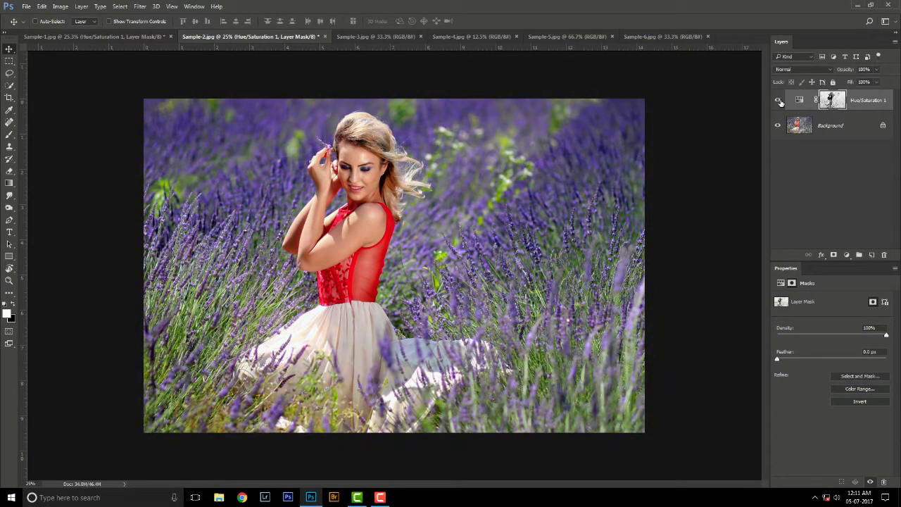
pyautogui.click(779, 101)
pyautogui.click(778, 101)
# Give Sample-3.jpg's fern a Hue/Saturation layer with the Strong Saturation preset (+50).
pyautogui.click(365, 36)
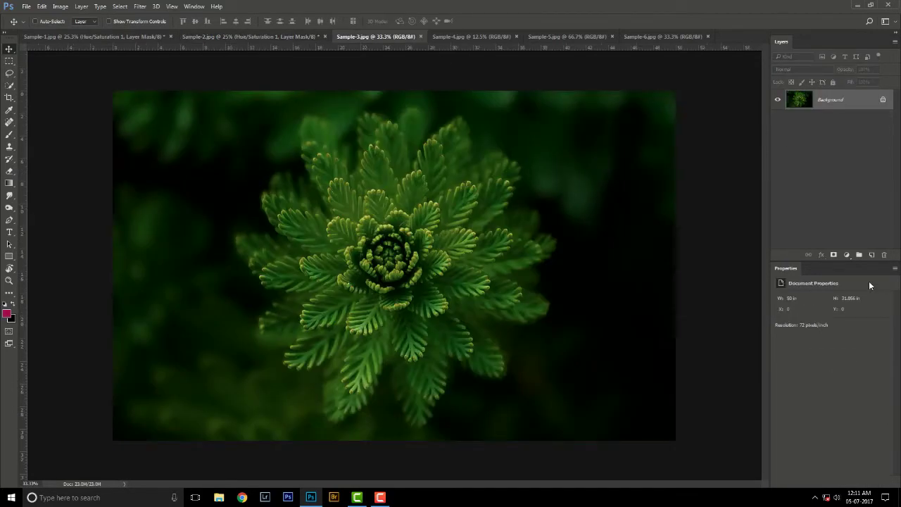
pyautogui.click(846, 254)
pyautogui.click(782, 320)
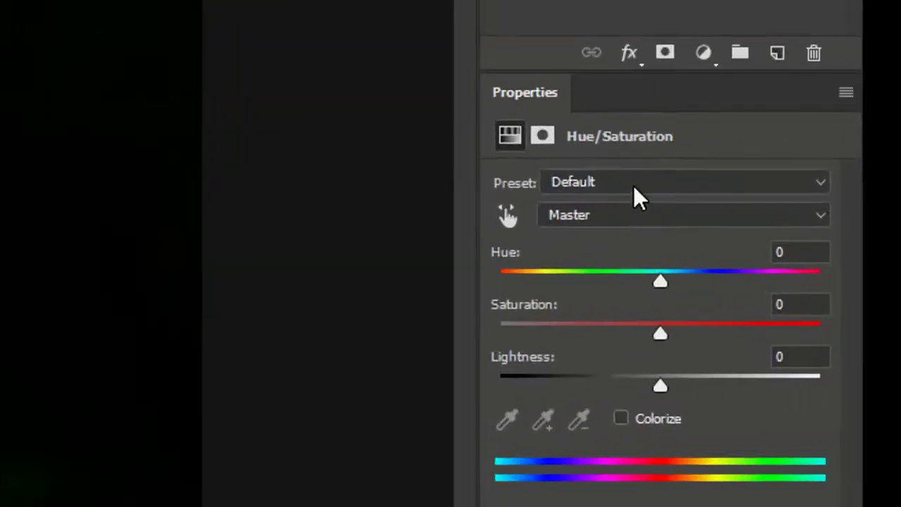
pyautogui.click(633, 186)
pyautogui.click(644, 384)
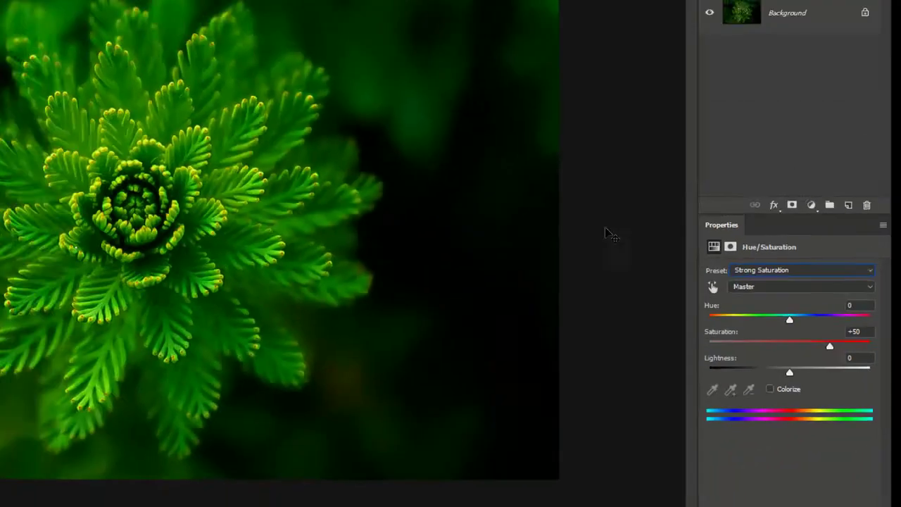
# Toggle the fern adjustment to compare, fit the photo, and switch to Sample-4.jpg.
pyautogui.scroll(3, 414, 243)
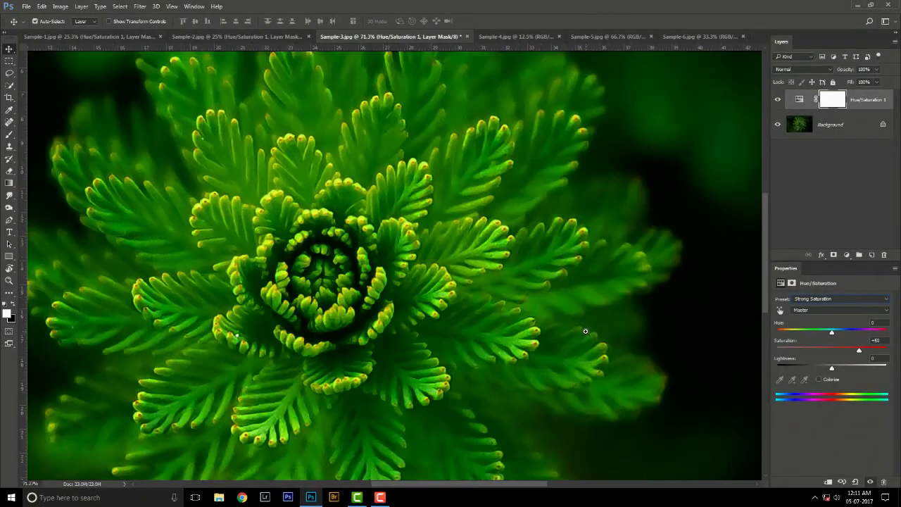
pyautogui.click(777, 102)
pyautogui.click(778, 102)
pyautogui.hotkey('ctrl', '0')
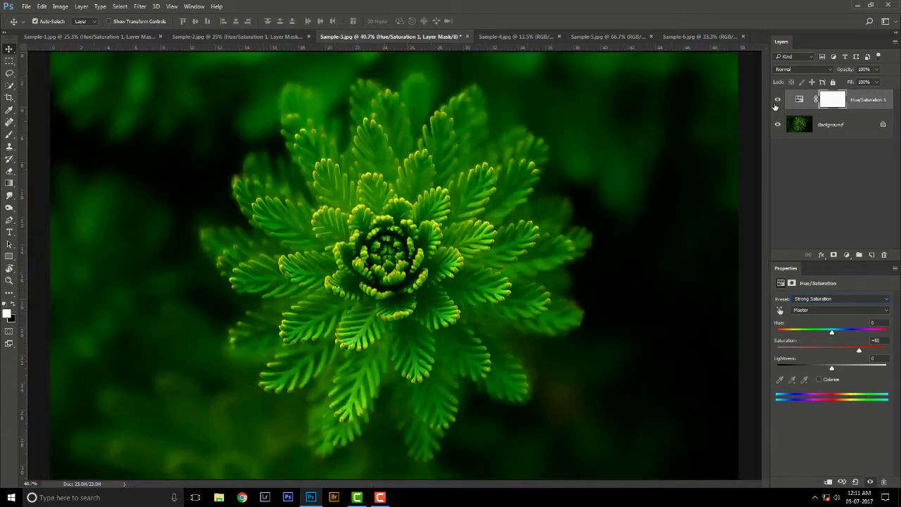
pyautogui.click(521, 37)
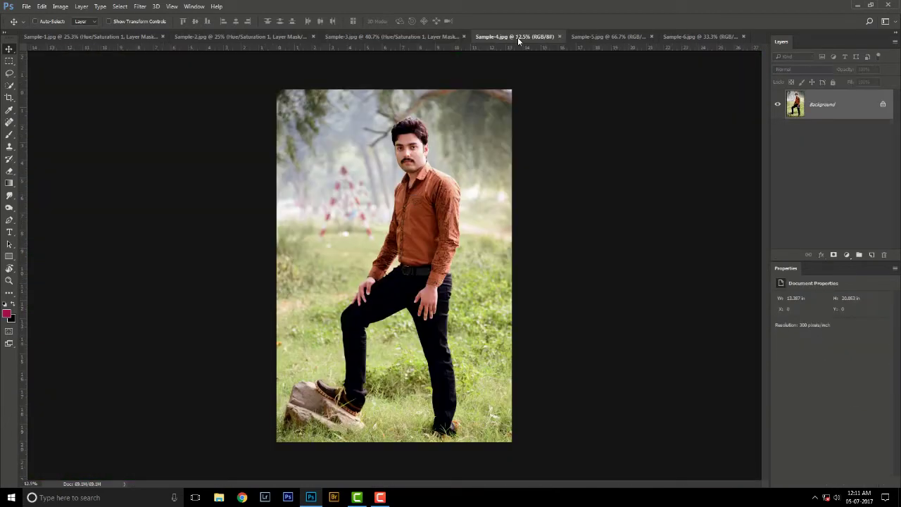
# Give Sample-4.jpg a Hue/Saturation layer with the Increase Saturation More preset (+30).
pyautogui.click(847, 254)
pyautogui.click(793, 321)
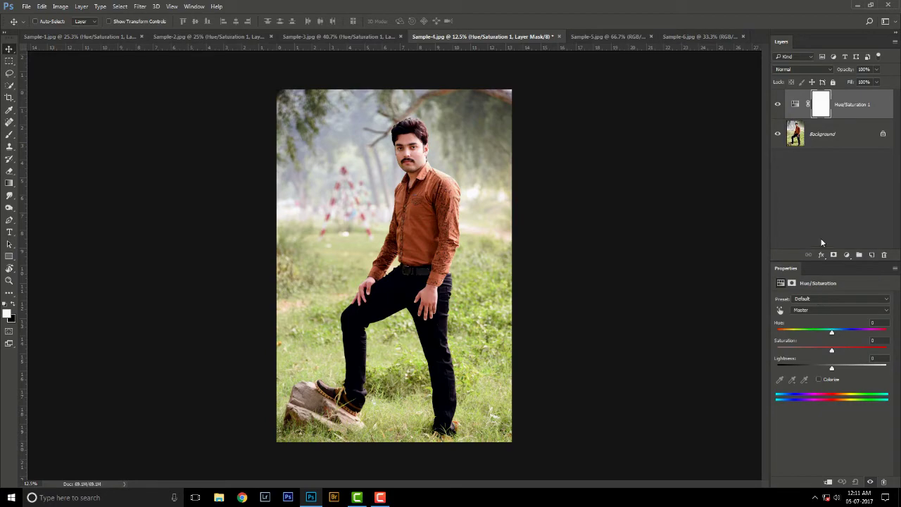
pyautogui.click(838, 299)
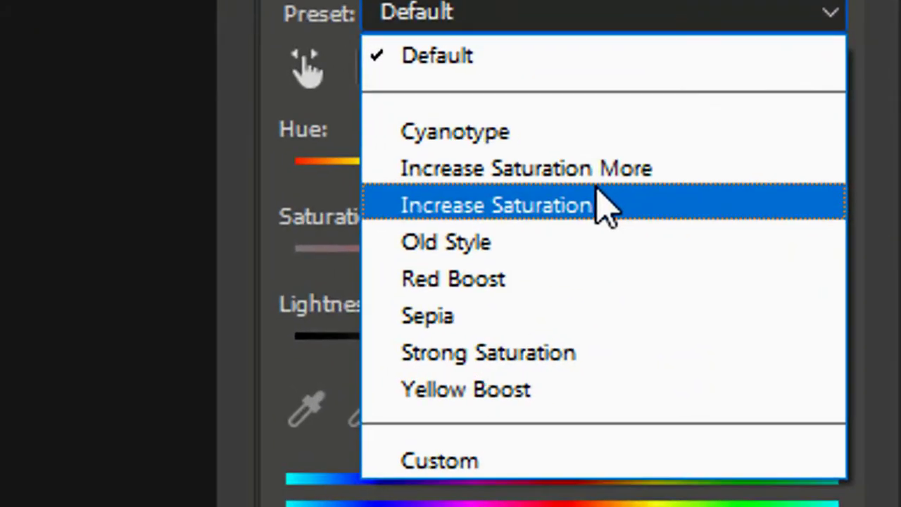
pyautogui.click(595, 173)
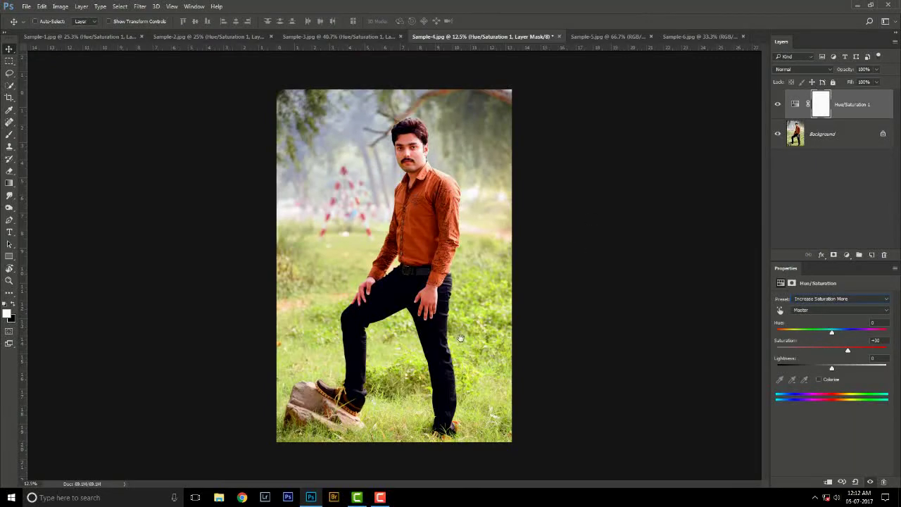
pyautogui.scroll(3, 490, 371)
pyautogui.scroll(2, 490, 371)
pyautogui.scroll(-1, 461, 260)
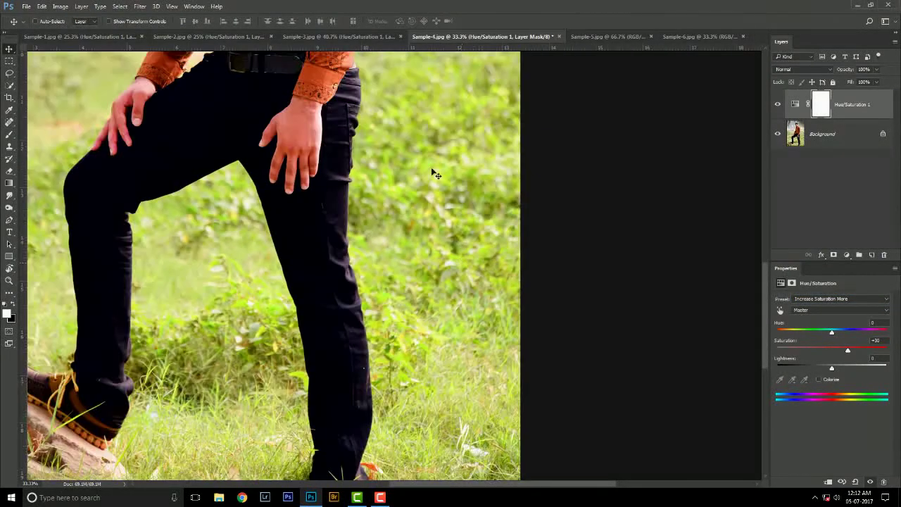
# Target Yellows widened to 129°/135°, with Hue +15 and Lightness -22.
pyautogui.click(818, 312)
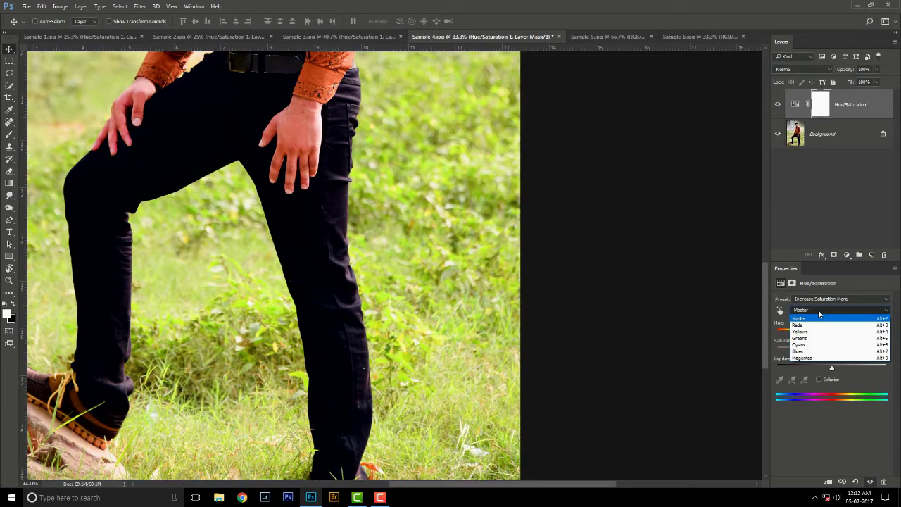
pyautogui.click(820, 335)
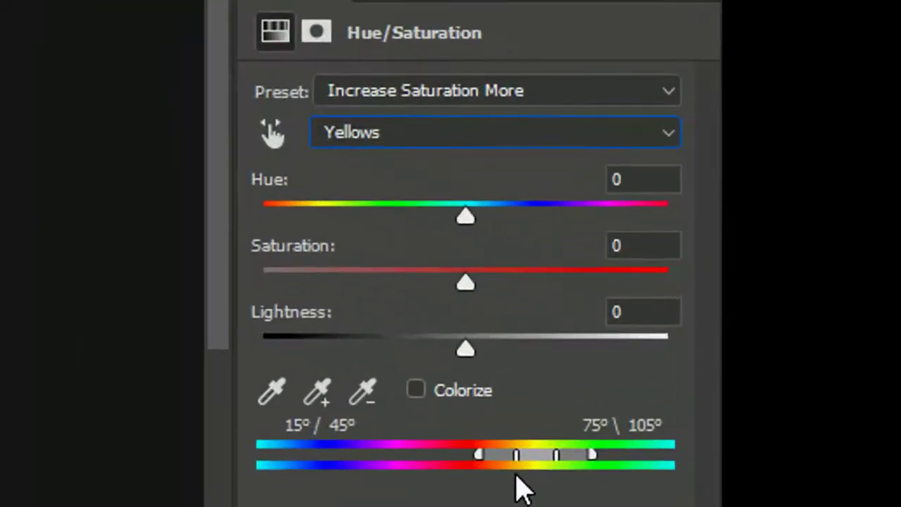
pyautogui.moveTo(856, 401); pyautogui.dragTo(858, 401)
pyautogui.moveTo(508, 470); pyautogui.dragTo(581, 473)
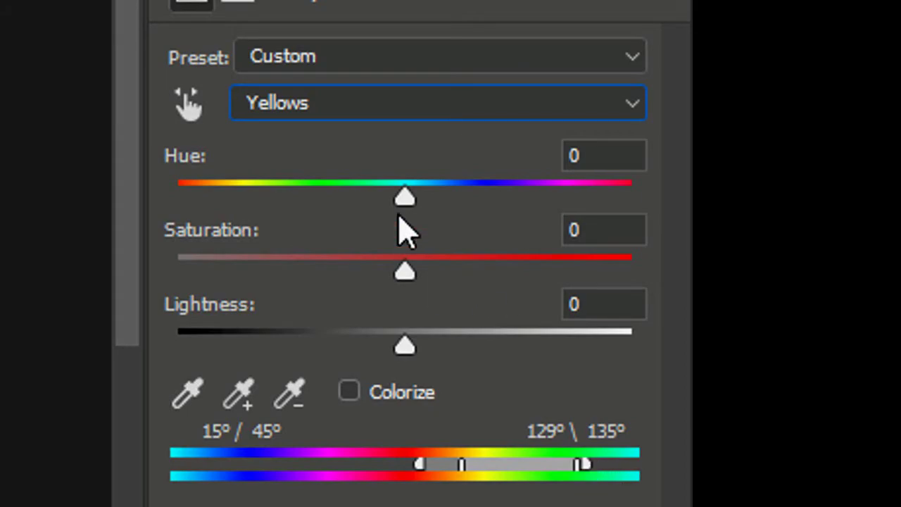
pyautogui.moveTo(405, 197); pyautogui.dragTo(438, 197)
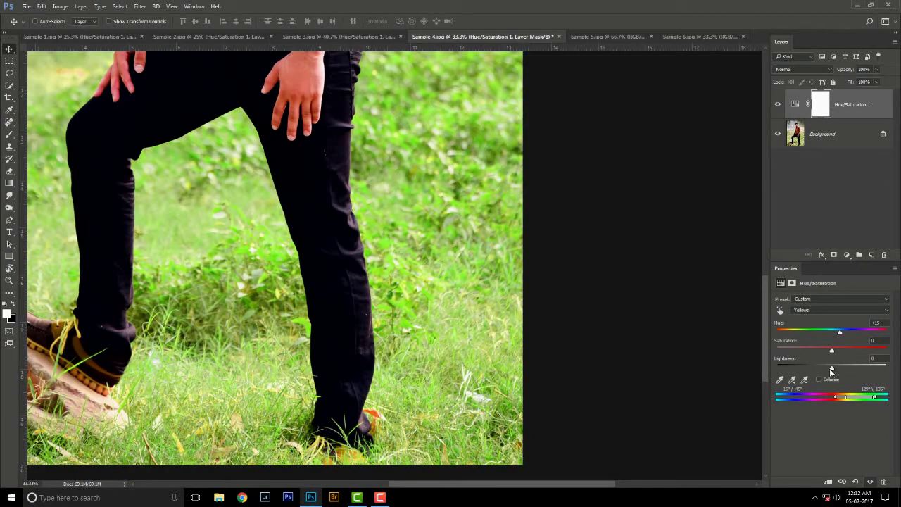
pyautogui.moveTo(830, 368); pyautogui.dragTo(819, 367)
pyautogui.moveTo(366, 85); pyautogui.dragTo(408, 330)
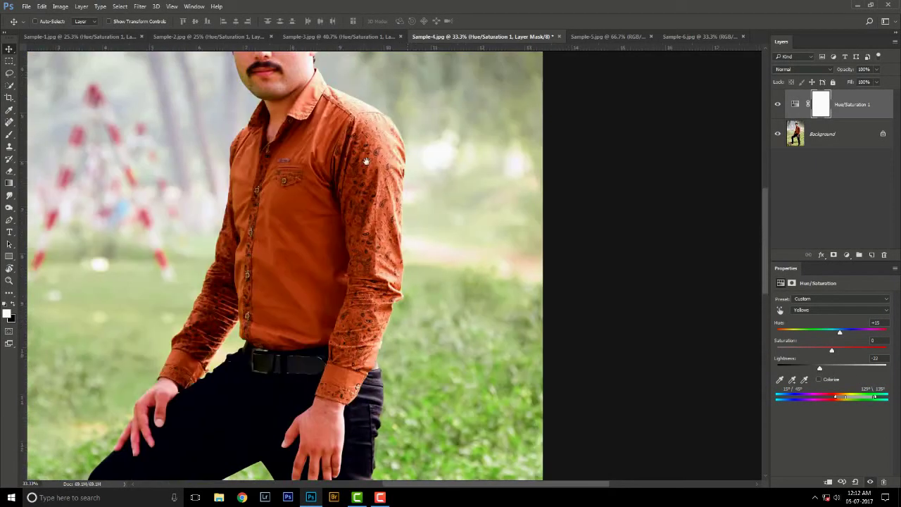
pyautogui.hotkey('ctrl', '0')
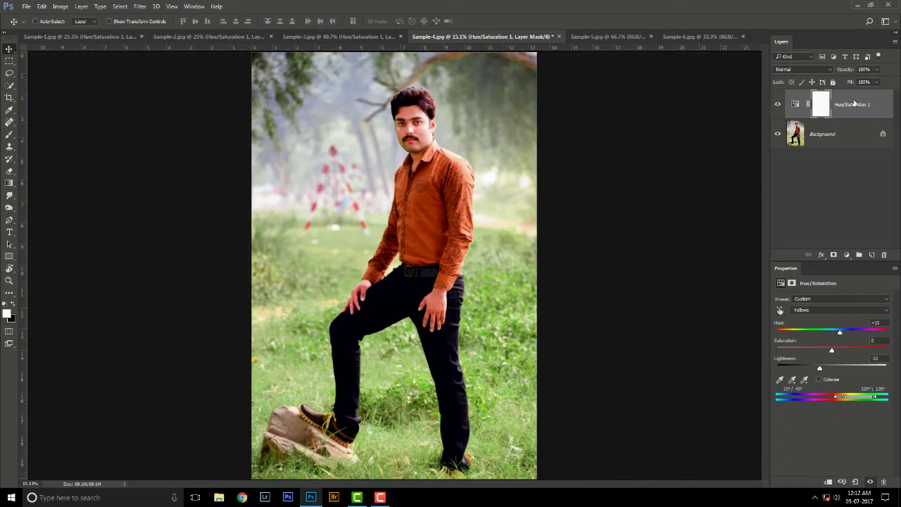
# Compare Sample-4's adjustment, then mask it with an inverted Skin Tones colour range.
pyautogui.click(777, 105)
pyautogui.click(778, 104)
pyautogui.click(778, 105)
pyautogui.click(827, 113)
pyautogui.click(860, 390)
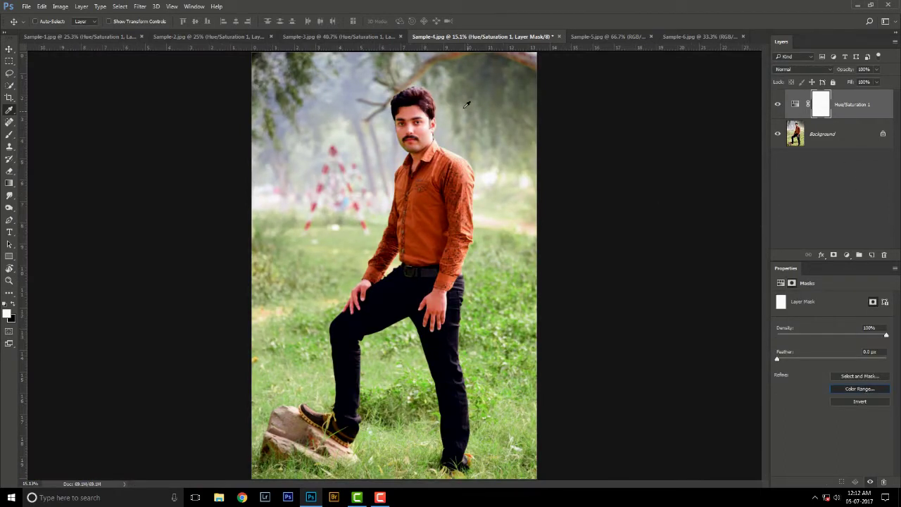
pyautogui.click(539, 45)
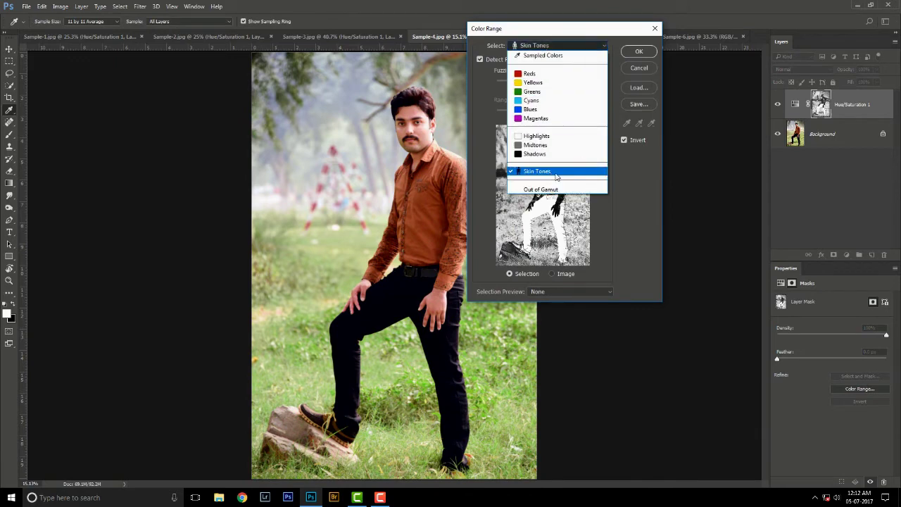
pyautogui.click(556, 171)
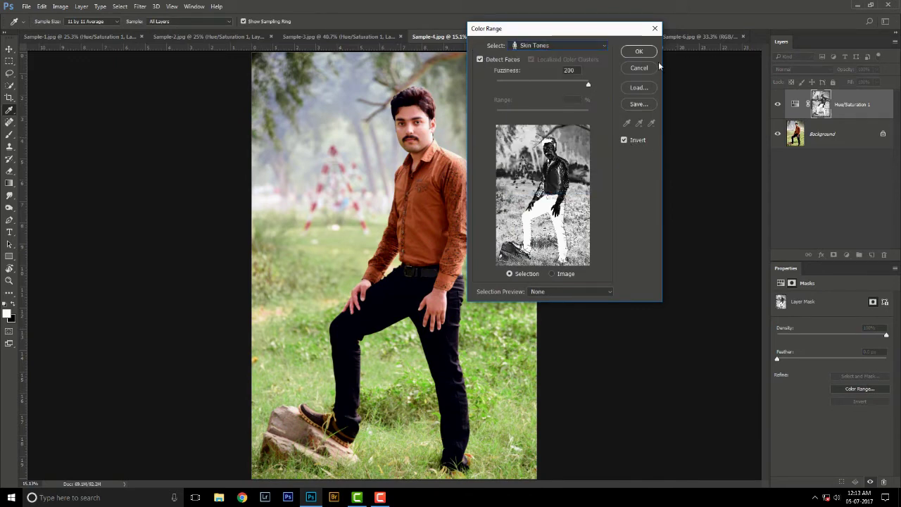
pyautogui.press('Return')
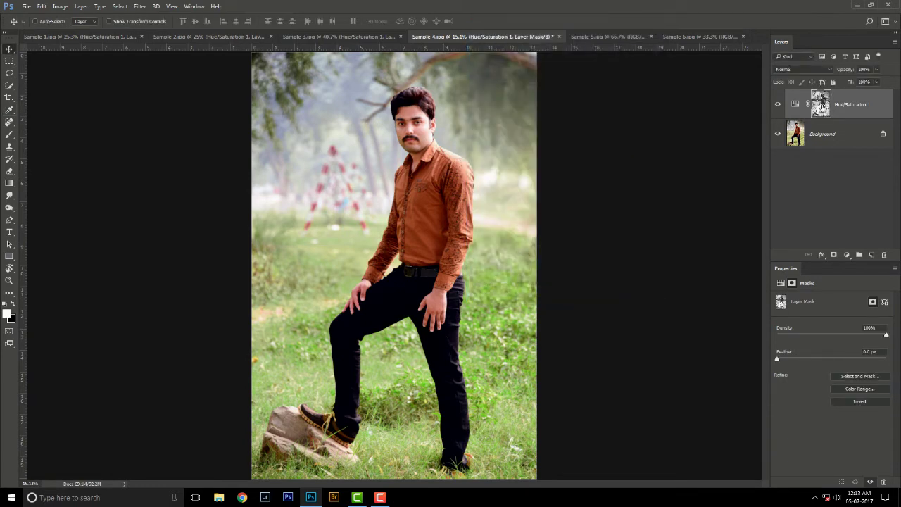
pyautogui.click(868, 391)
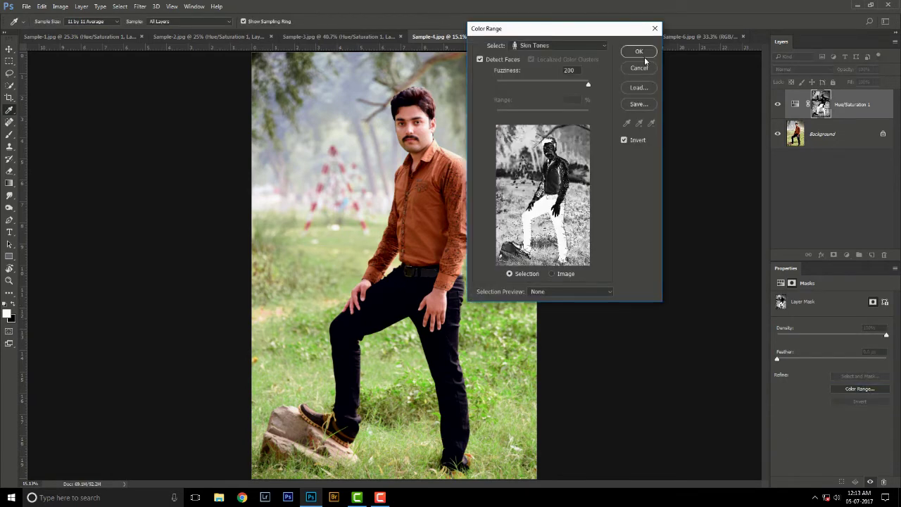
pyautogui.click(640, 52)
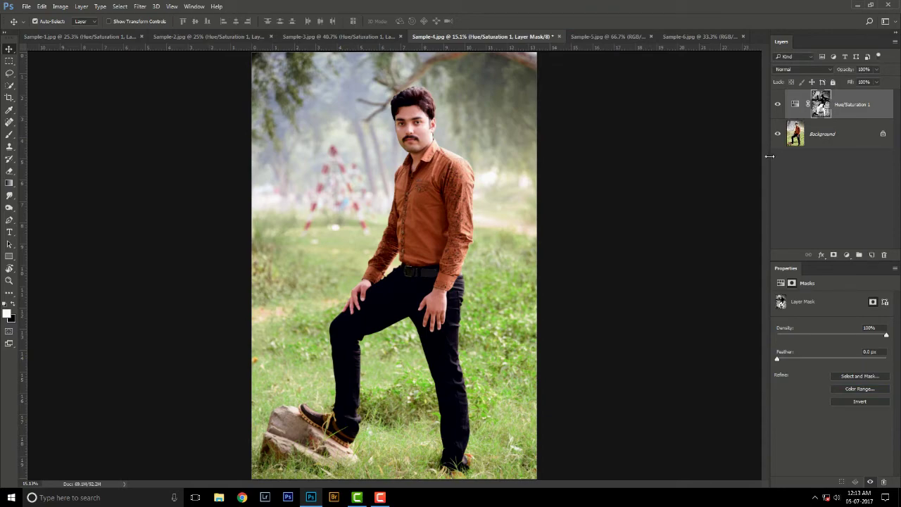
# Duplicate the masked adjustment layer with Ctrl+J and inspect the grass.
pyautogui.hotkey('ctrl', 'j')
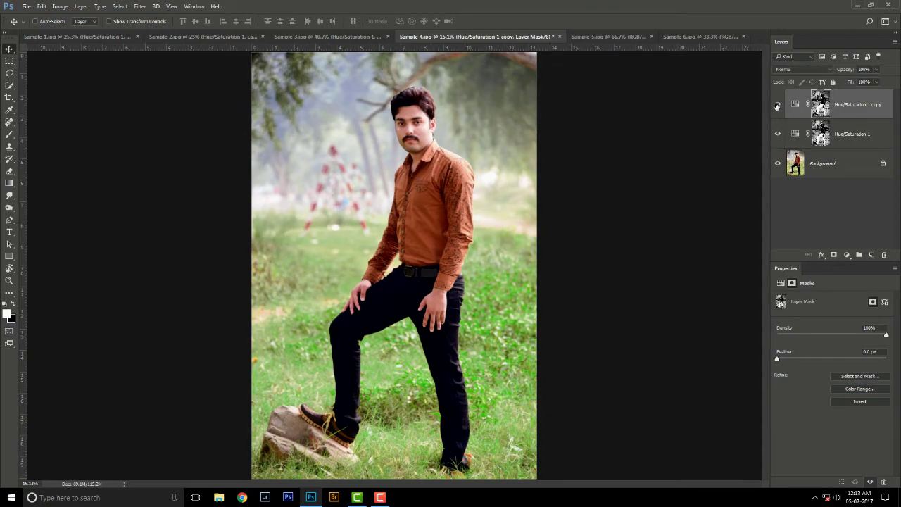
pyautogui.click(499, 321)
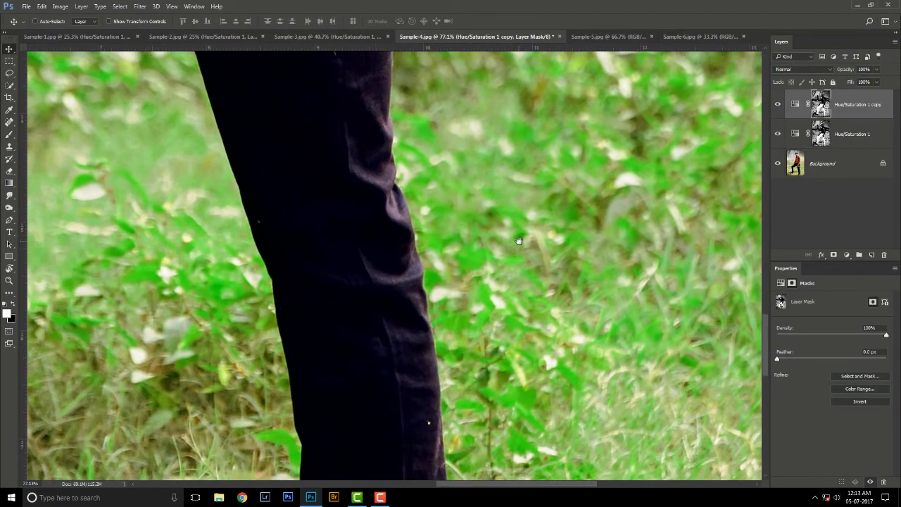
pyautogui.hotkey('ctrl', '0')
# Give Sample-5's poppies a Strong Saturation Hue/Saturation layer, then move to the sunflower photo.
pyautogui.click(608, 36)
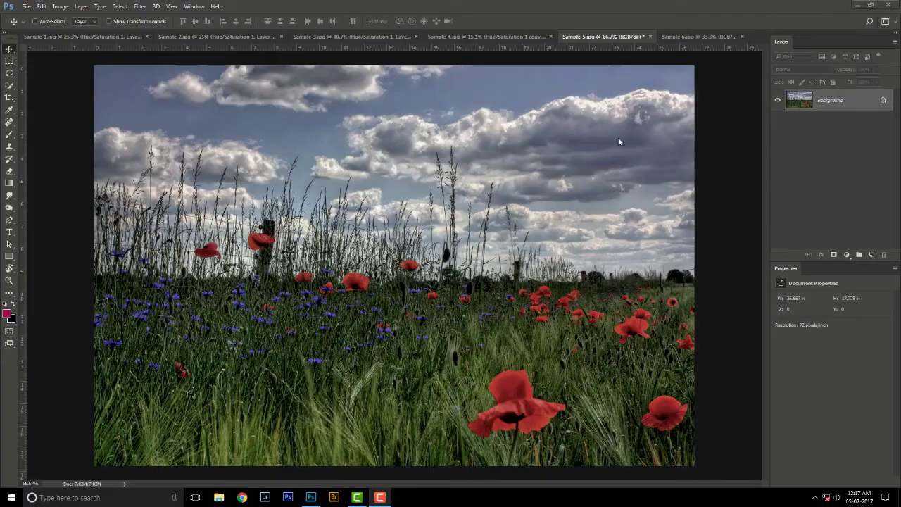
pyautogui.click(846, 255)
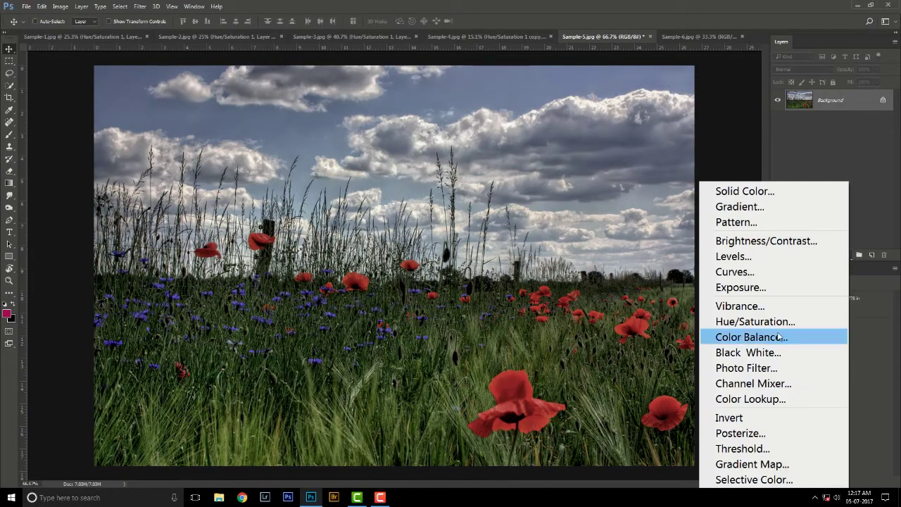
pyautogui.click(739, 318)
pyautogui.click(823, 299)
pyautogui.click(816, 368)
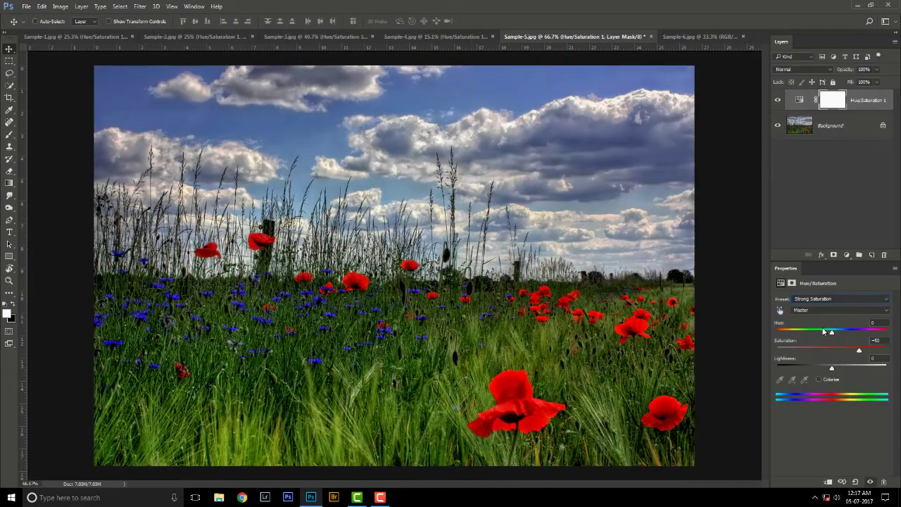
pyautogui.click(778, 100)
pyautogui.click(778, 100)
pyautogui.hotkey('ctrl', 'Tab')
pyautogui.click(846, 254)
# Add a Hue/Saturation layer with the Strong Saturation preset to the sunflower photo and compare.
pyautogui.click(732, 324)
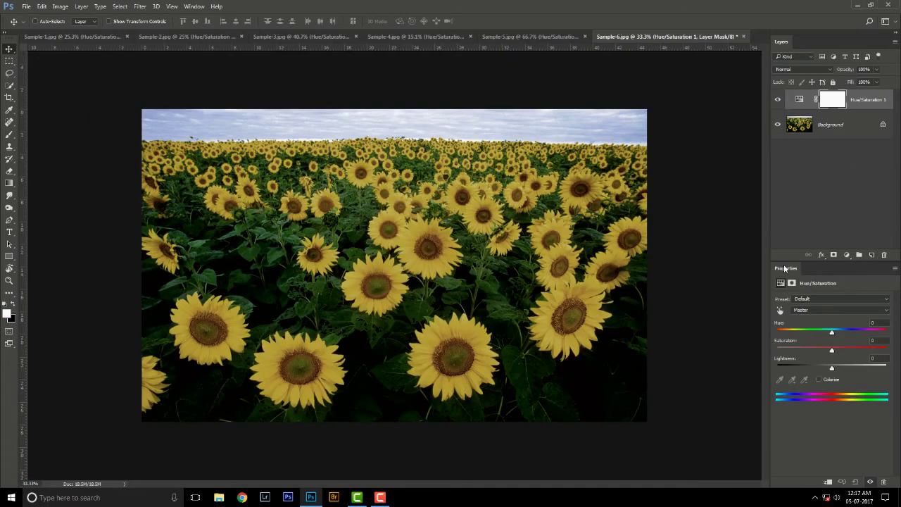
pyautogui.click(823, 298)
pyautogui.click(816, 371)
pyautogui.click(778, 100)
pyautogui.click(778, 100)
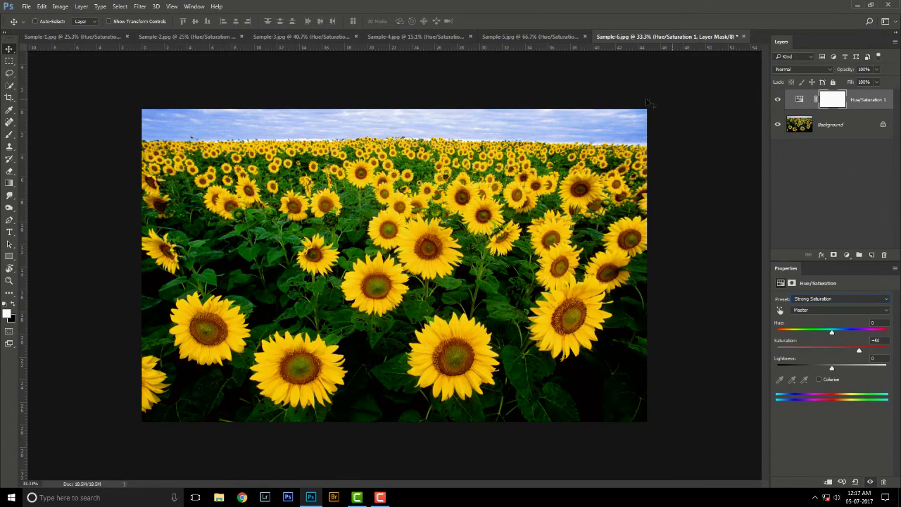
# Return to the green plant photo and toggle its Hue/Saturation adjustment off and on to compare.
pyautogui.click(515, 38)
pyautogui.click(320, 37)
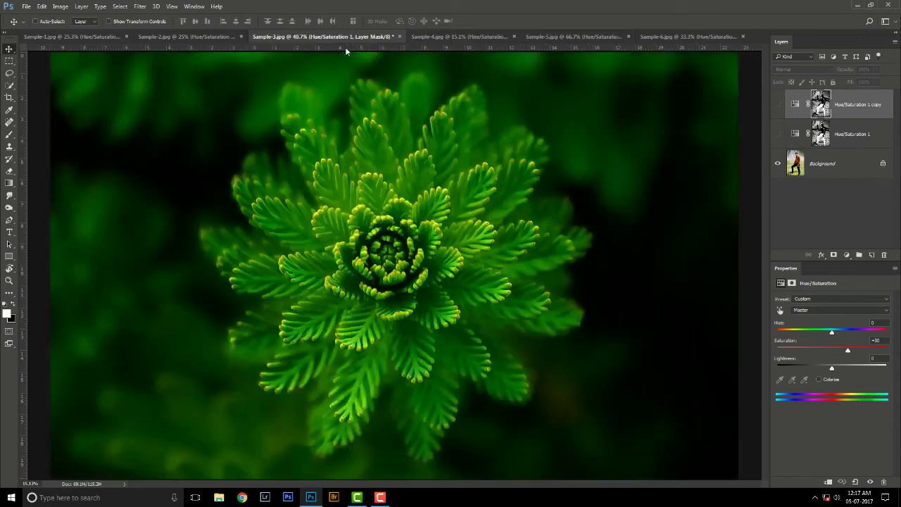
pyautogui.click(778, 100)
pyautogui.click(648, 35)
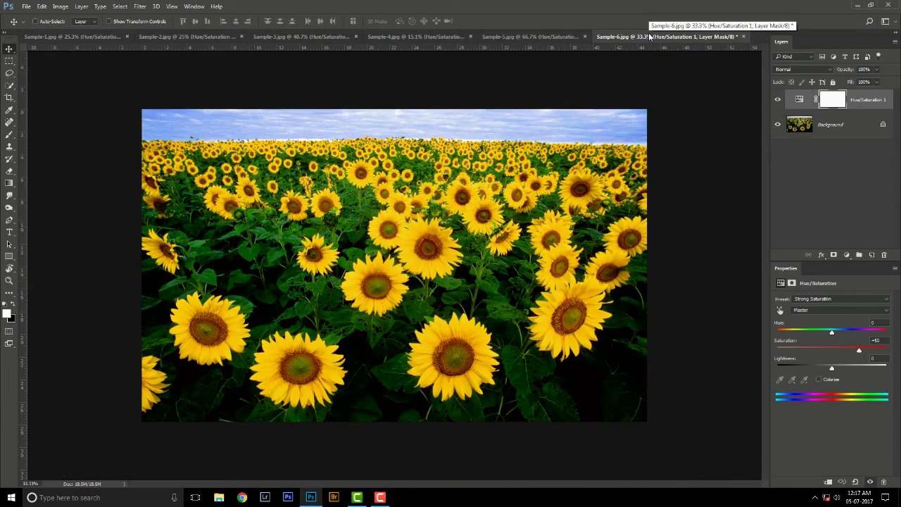